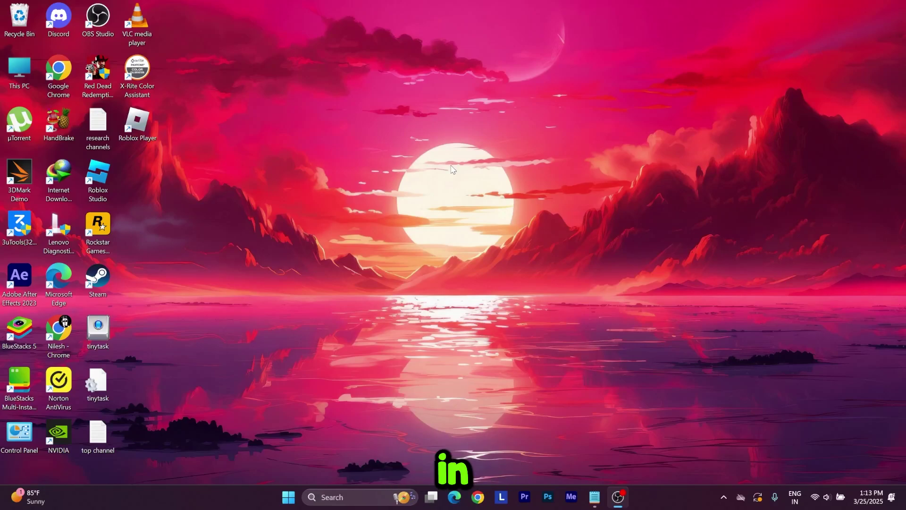
right_click(414, 161)
left_click(444, 204)
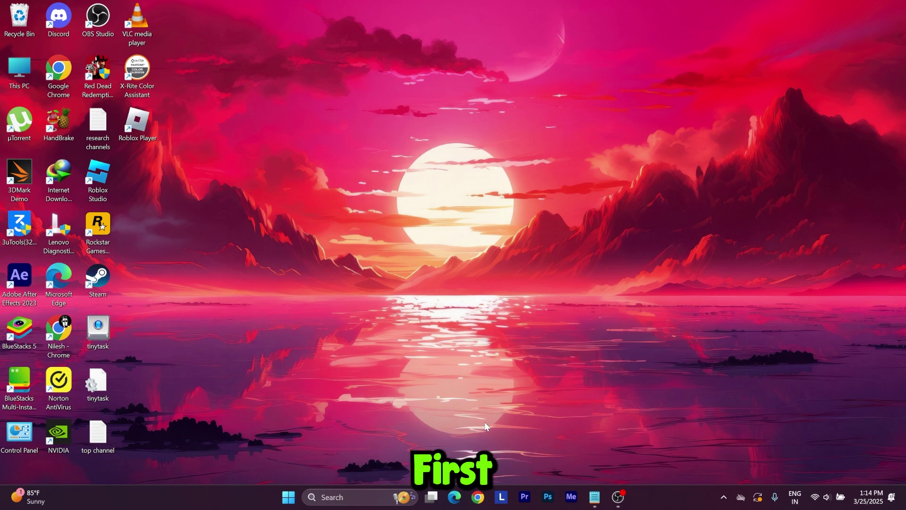
Open Chrome, search Google for voicemod and open the official Voicemod website from the results
left_click(478, 497)
left_click(380, 237)
left_click(328, 32)
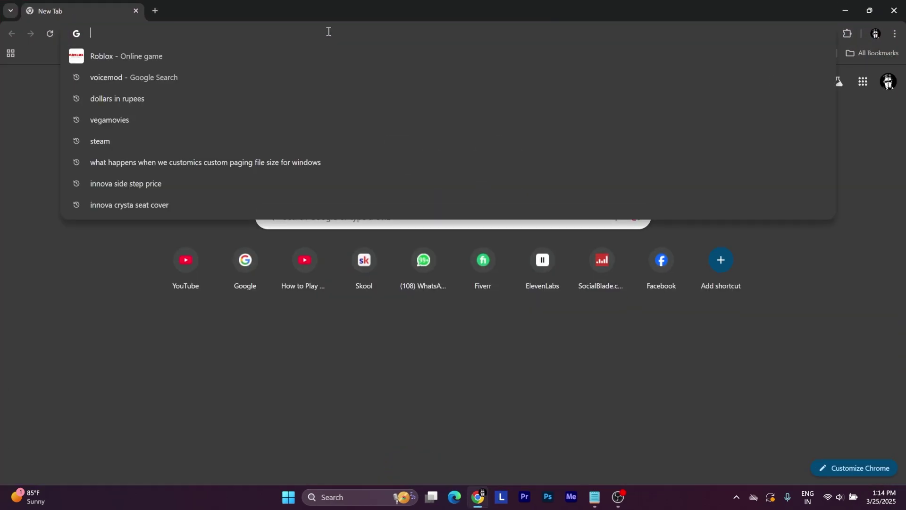
left_click(140, 75)
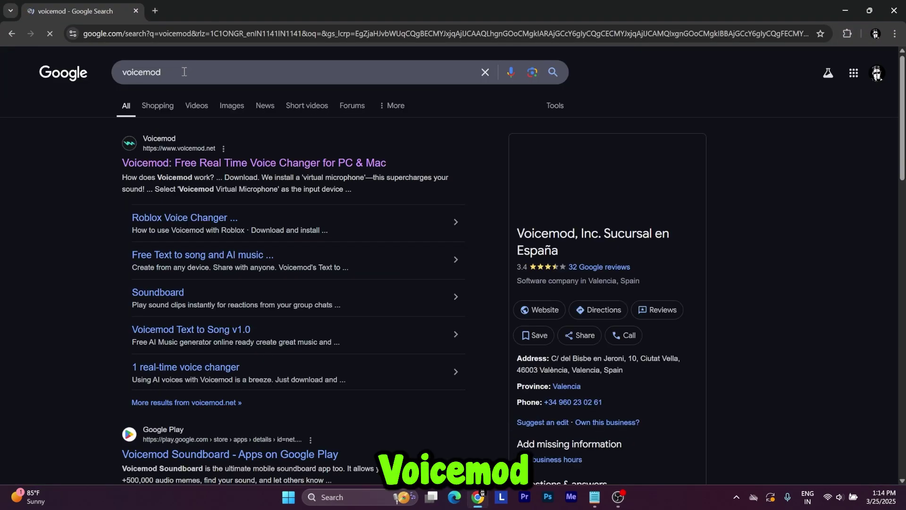
left_click_drag(184, 71, 140, 73)
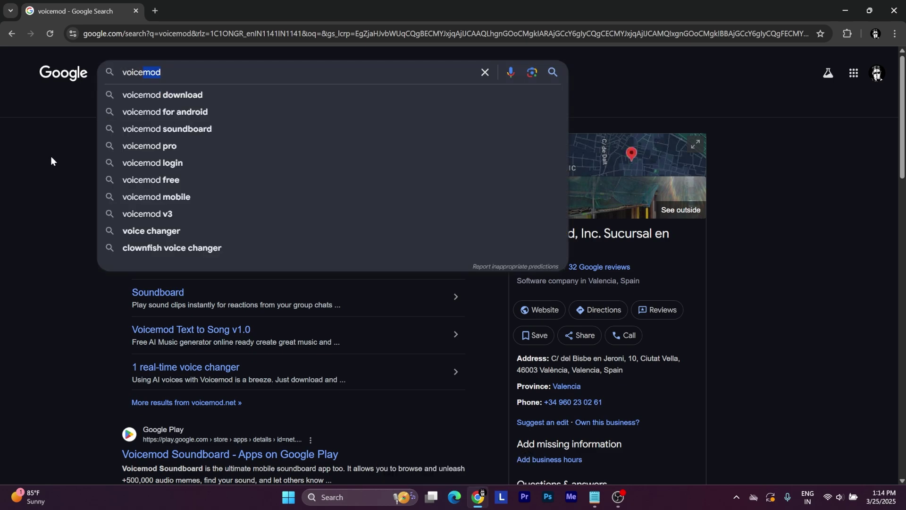
left_click(51, 157)
left_click(148, 162)
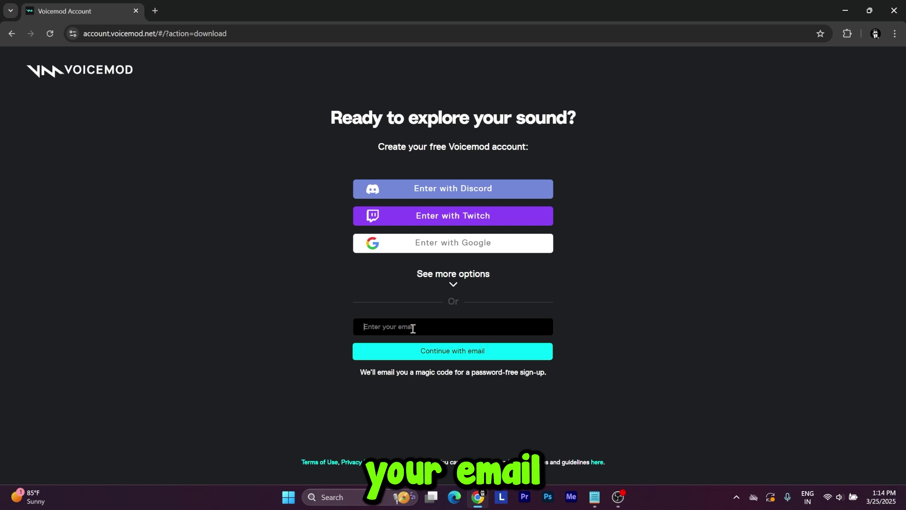
Sign in to Voicemod with Google, download the Windows installer and show it in its download folder
left_click(462, 249)
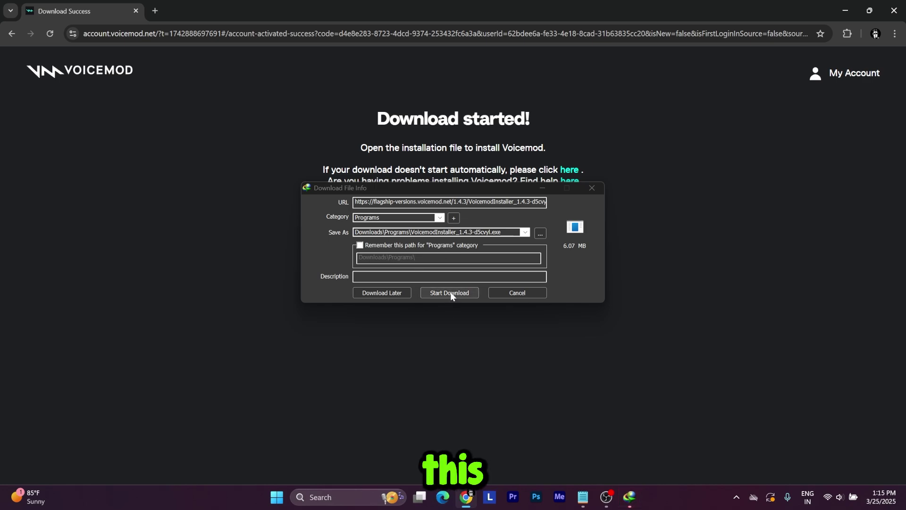
left_click(450, 293)
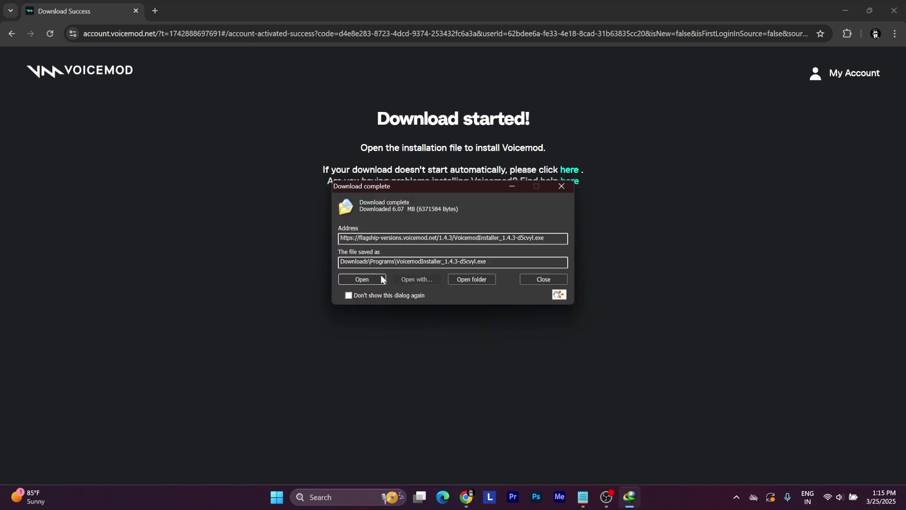
left_click(471, 279)
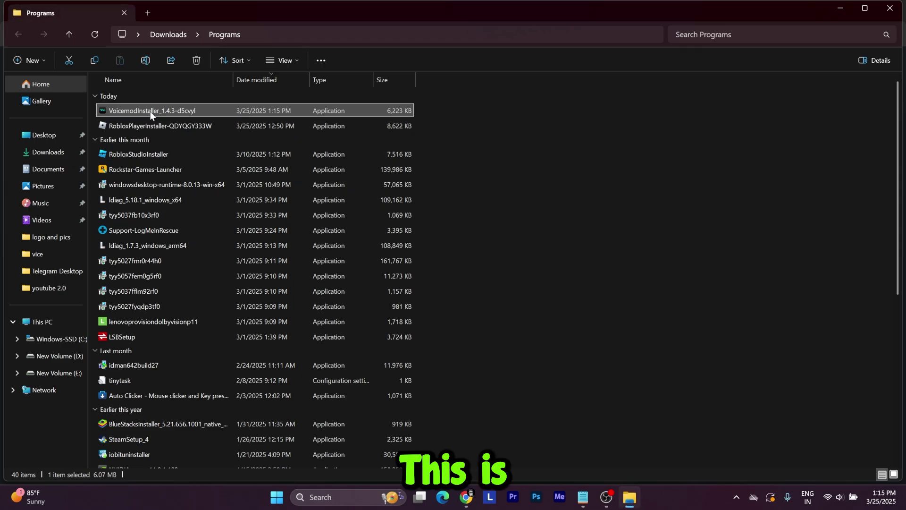
Run the downloaded Voicemod installer in English and accept its license agreement
left_click(137, 110)
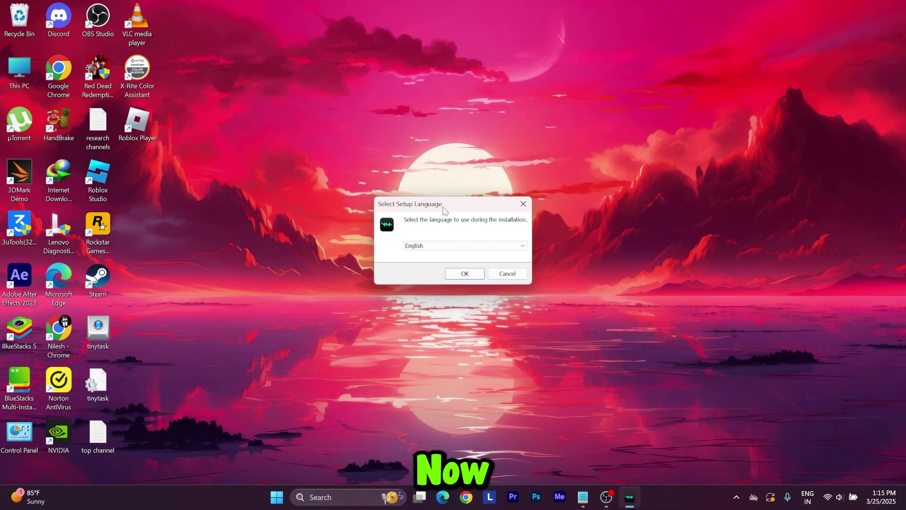
left_click(476, 279)
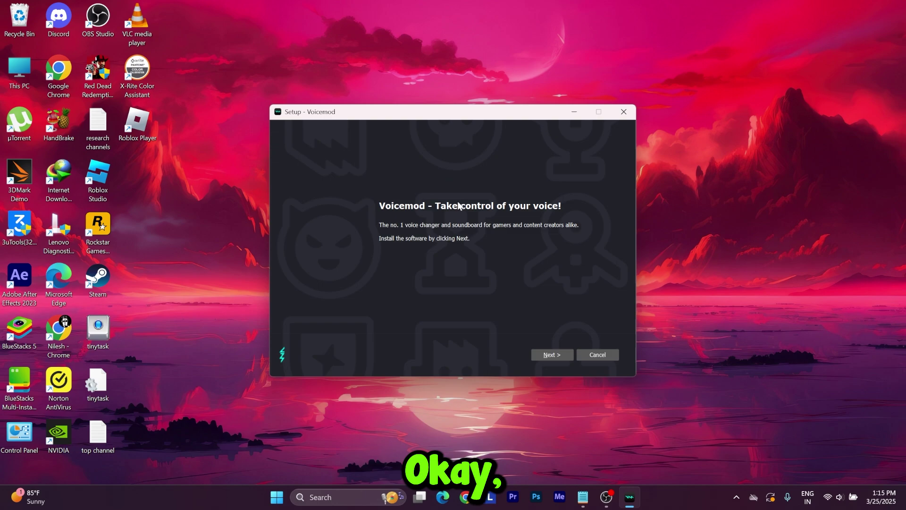
left_click(550, 356)
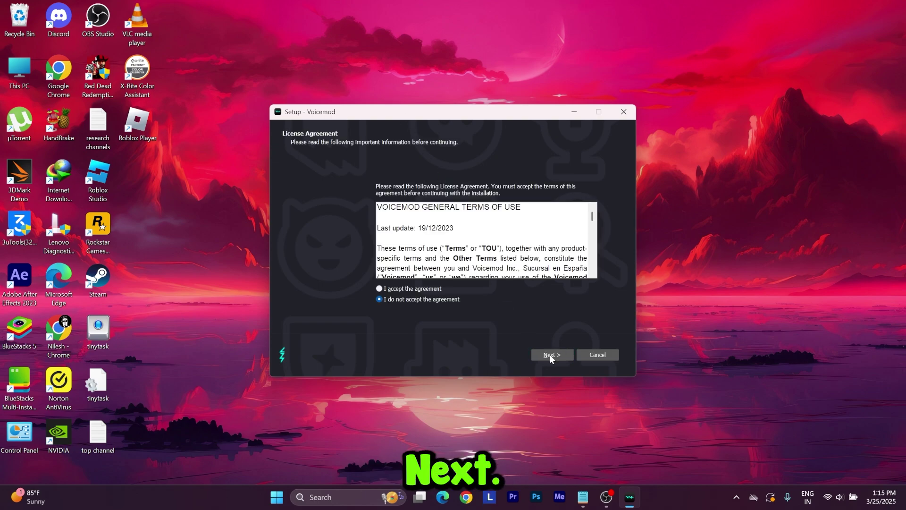
left_click(397, 289)
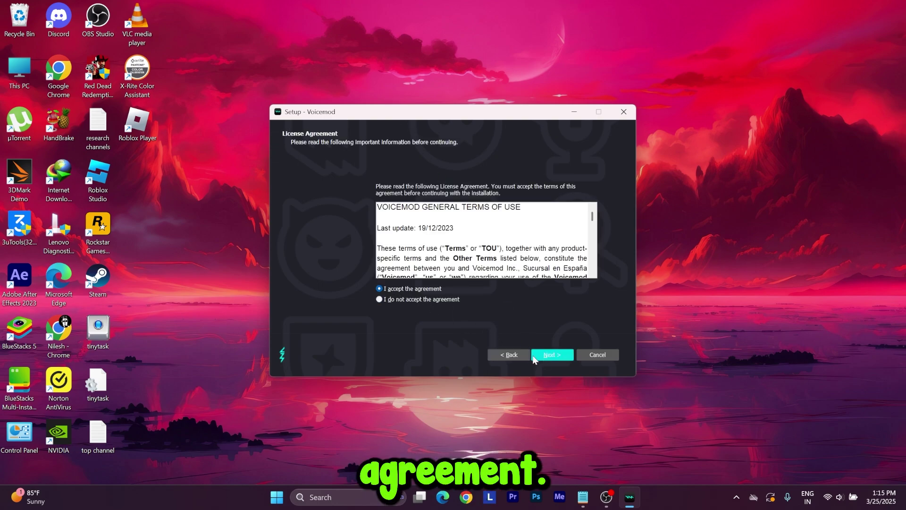
left_click(552, 354)
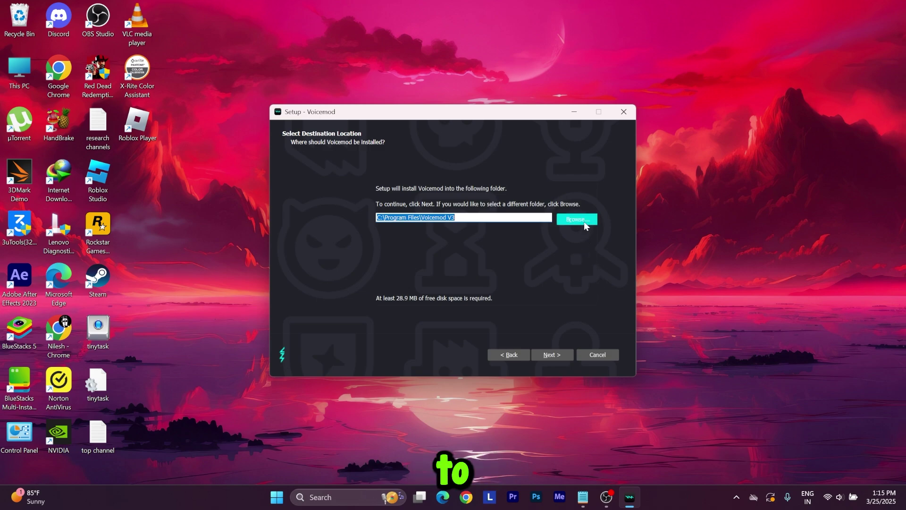
Install Voicemod in C:\Program Files\Voicemod V3 with desktop and Quick Launch shortcuts, and finish setup with Launch Voicemod enabled
left_click(565, 355)
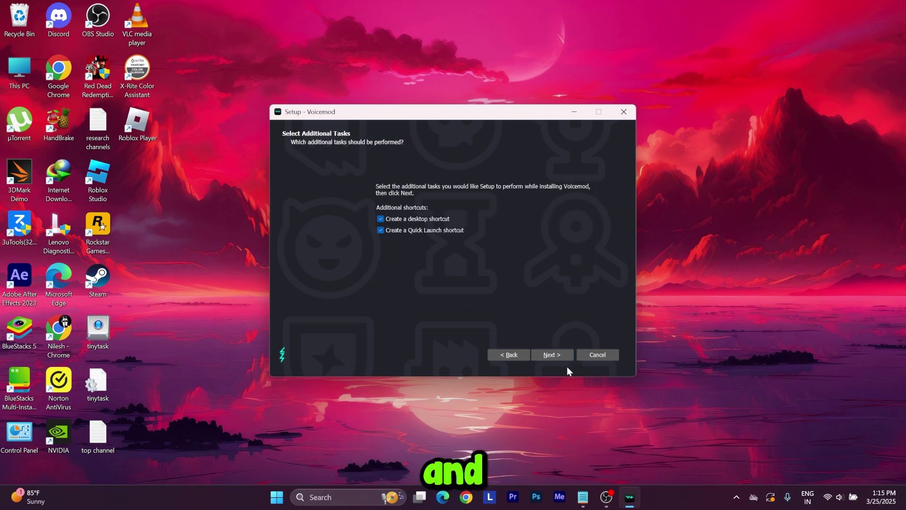
left_click(560, 354)
left_click(549, 356)
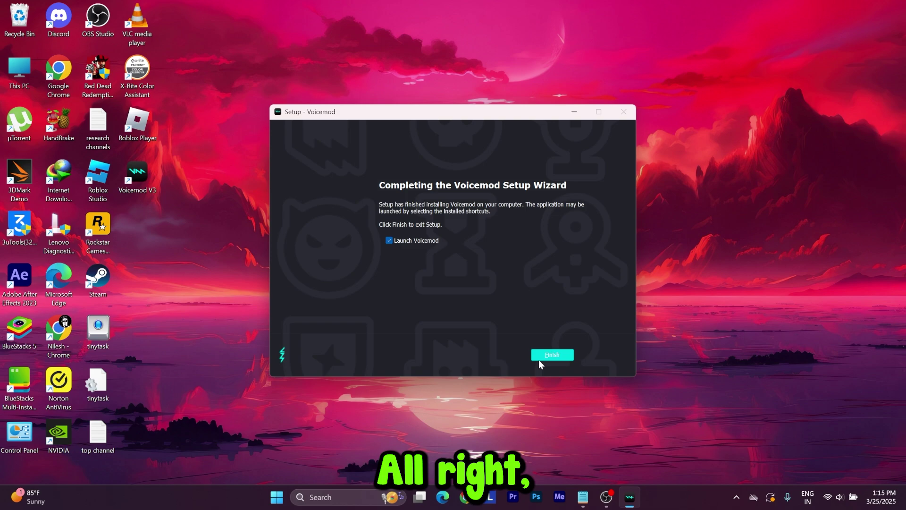
left_click(550, 356)
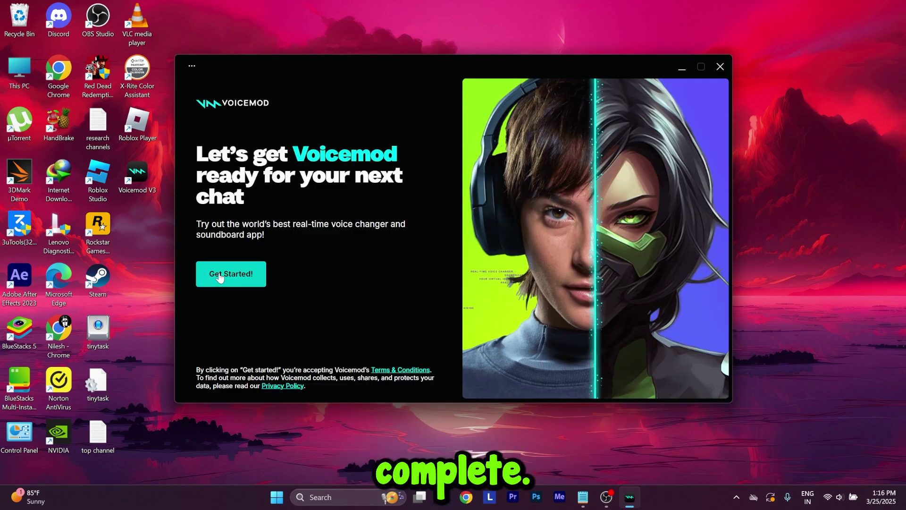
Start Voicemod's first-run setup, link the account through the browser and close the browser window
left_click(219, 278)
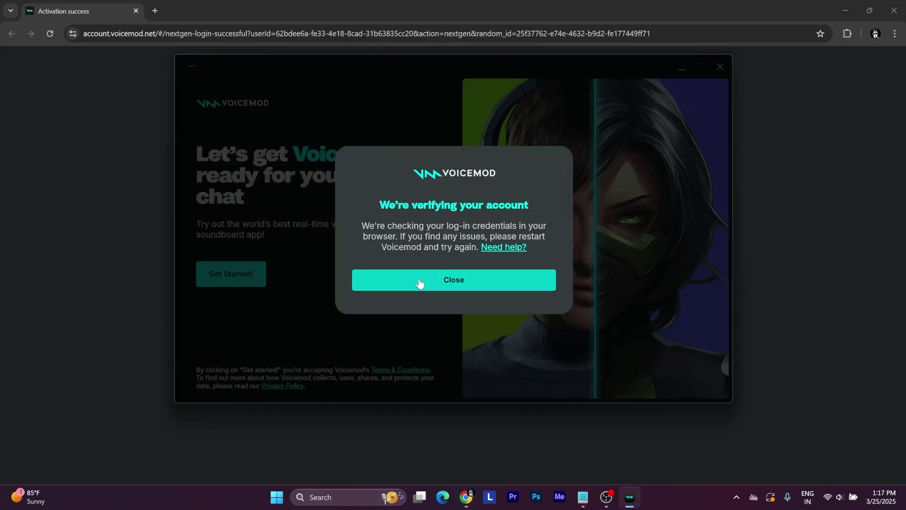
left_click(417, 281)
left_click(232, 274)
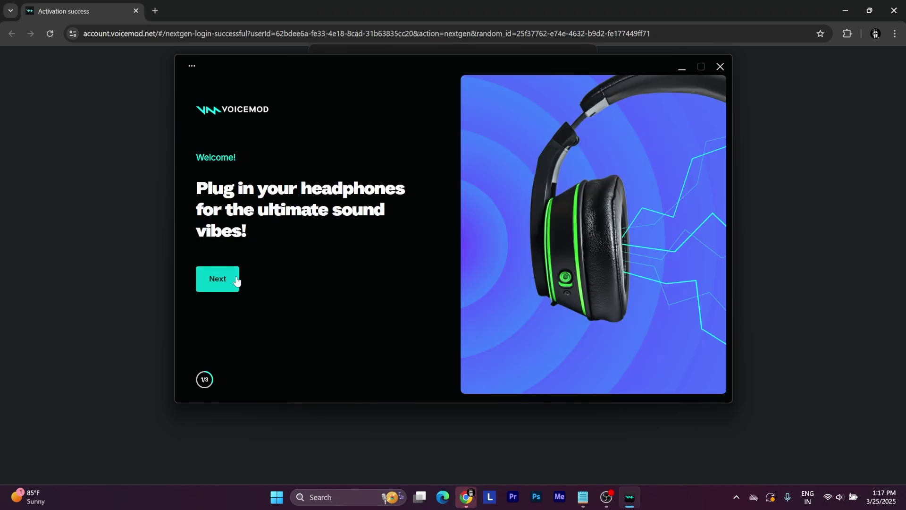
left_click(894, 10)
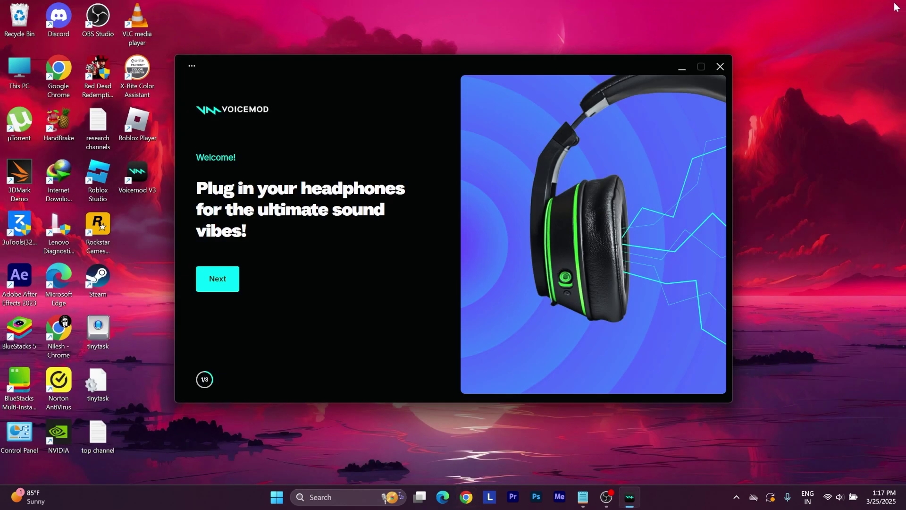
Set the microphone to HyperX SoloCast and the headphones to Headset Earphone (HyperX Virtual Surround Sound), and complete Voicemod's audio setup
left_click(206, 285)
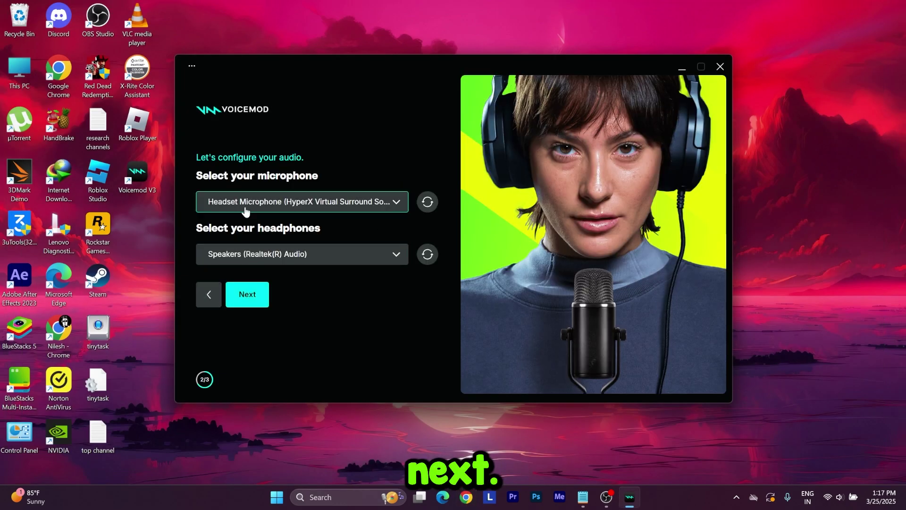
left_click(398, 202)
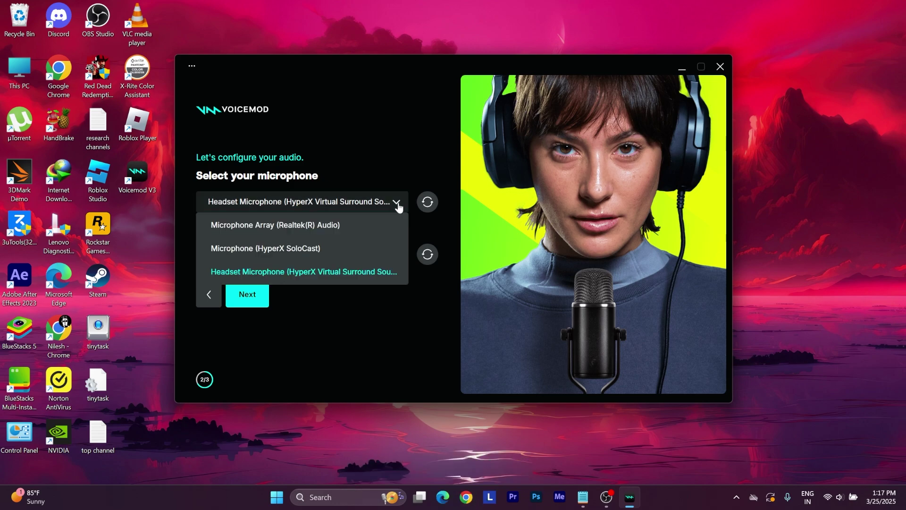
left_click(260, 253)
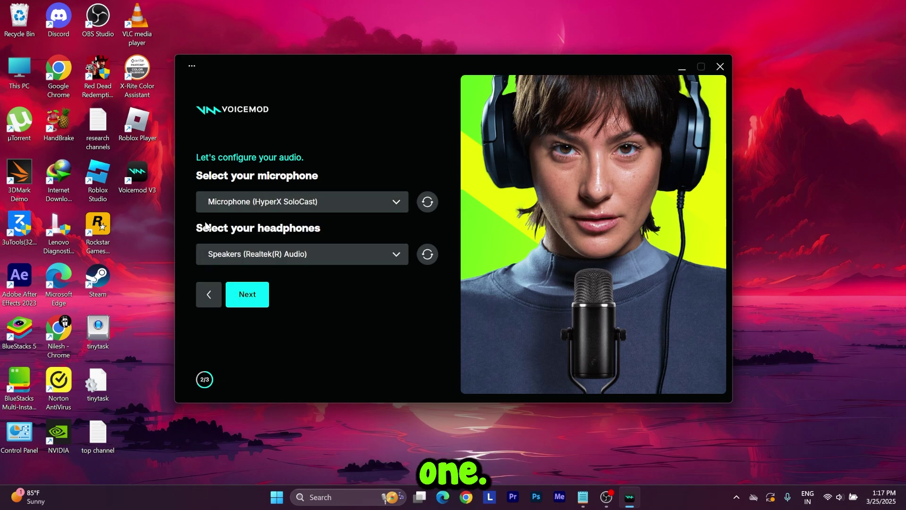
left_click(392, 257)
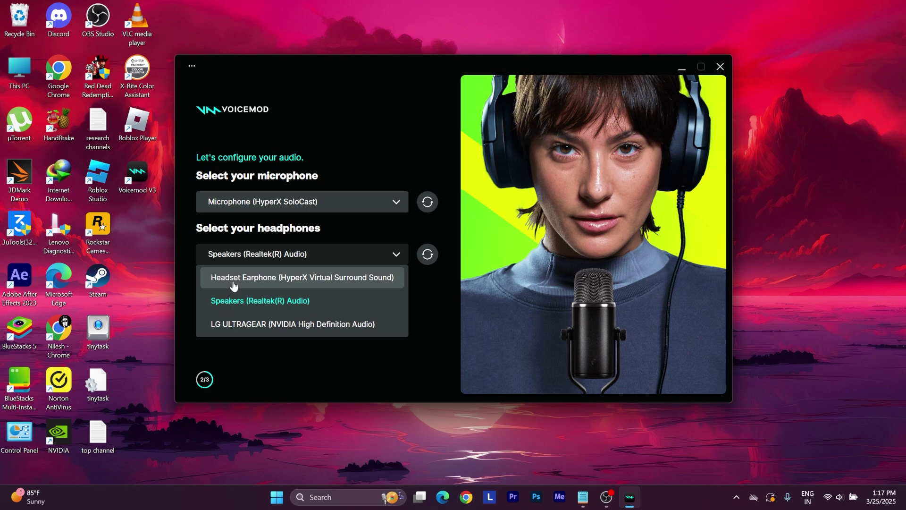
left_click(291, 279)
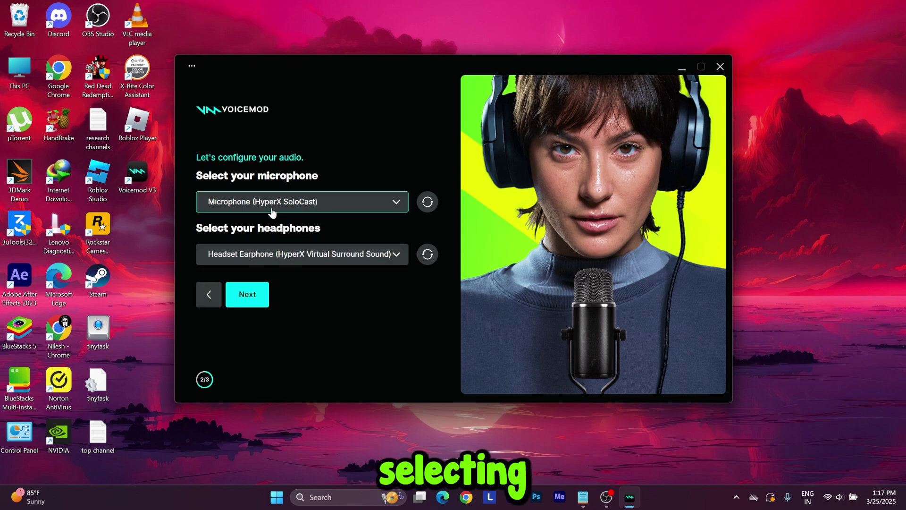
left_click(254, 306)
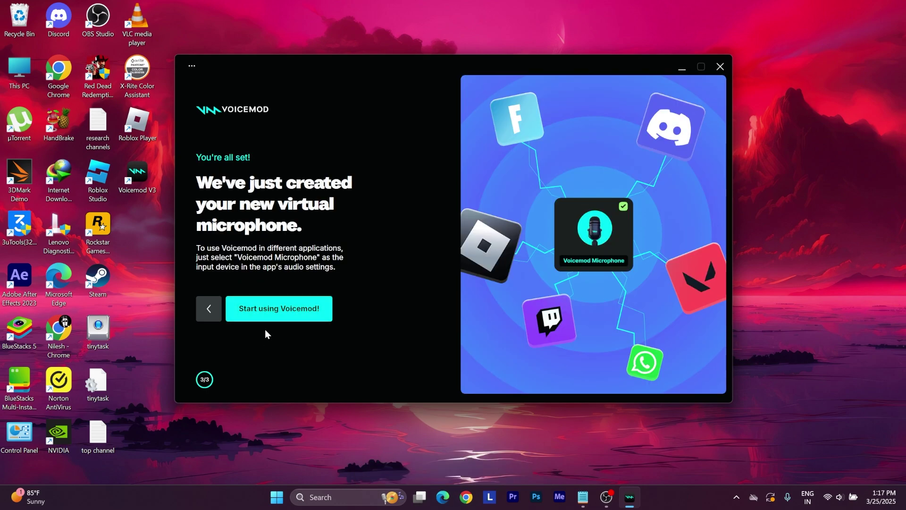
left_click(254, 308)
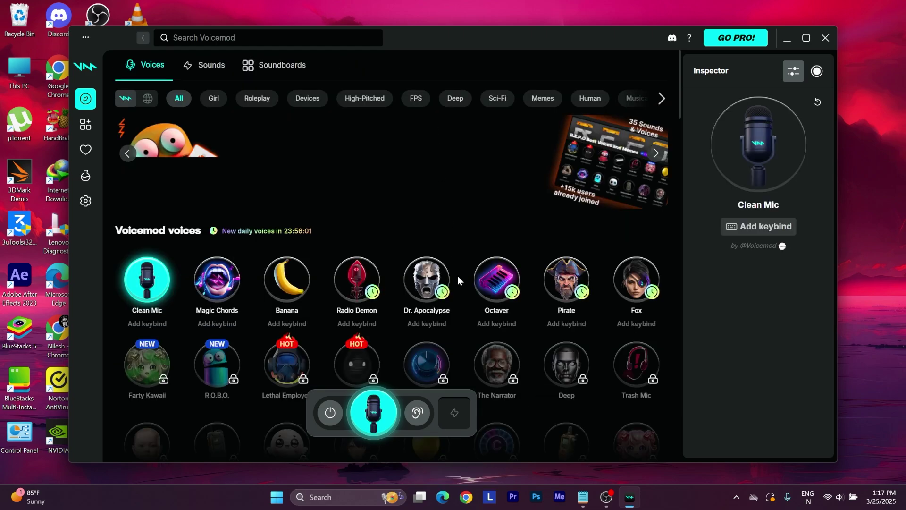
Open My first soundboard and upload the Mysterious Sorrows MP3 from the Downloads Music folder
mouse_move(439, 283)
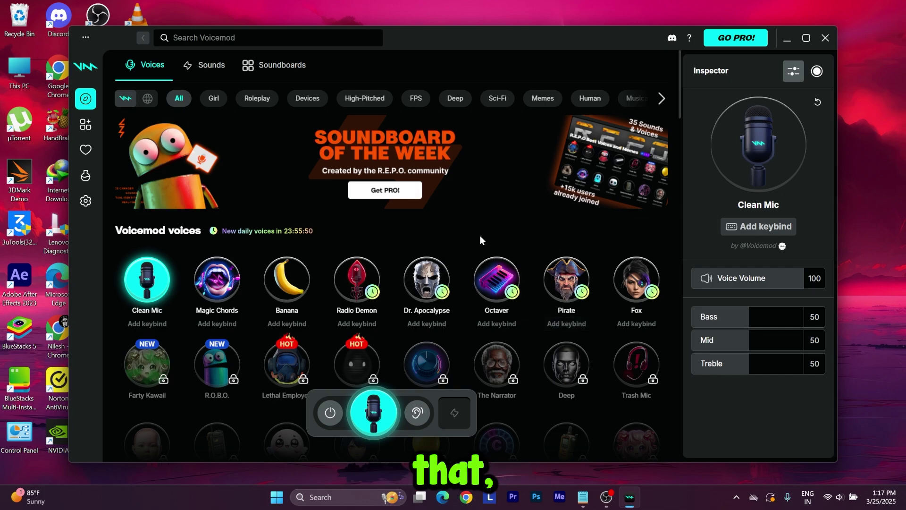
left_click(86, 125)
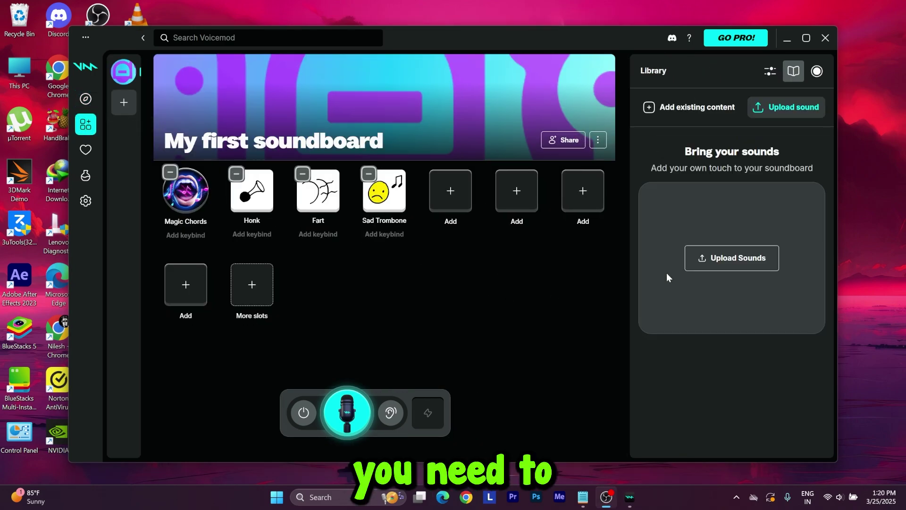
left_click(721, 263)
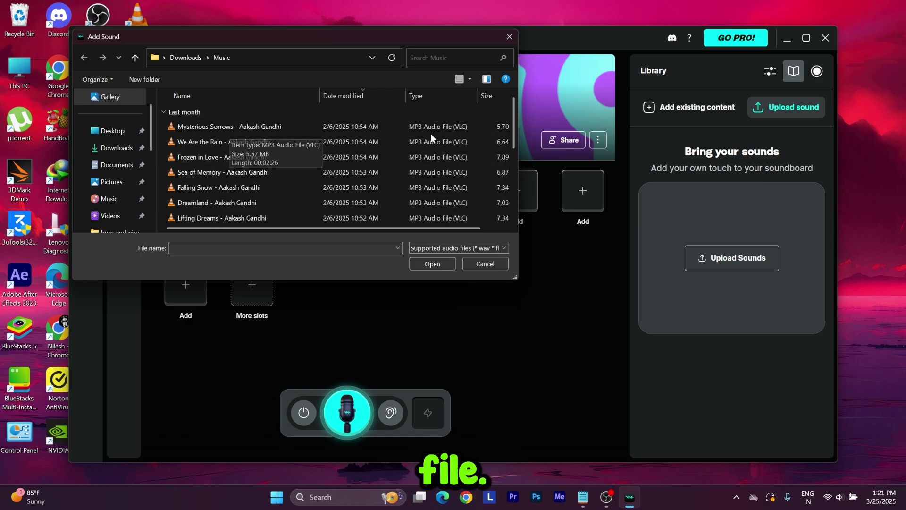
left_click(412, 126)
left_click(432, 264)
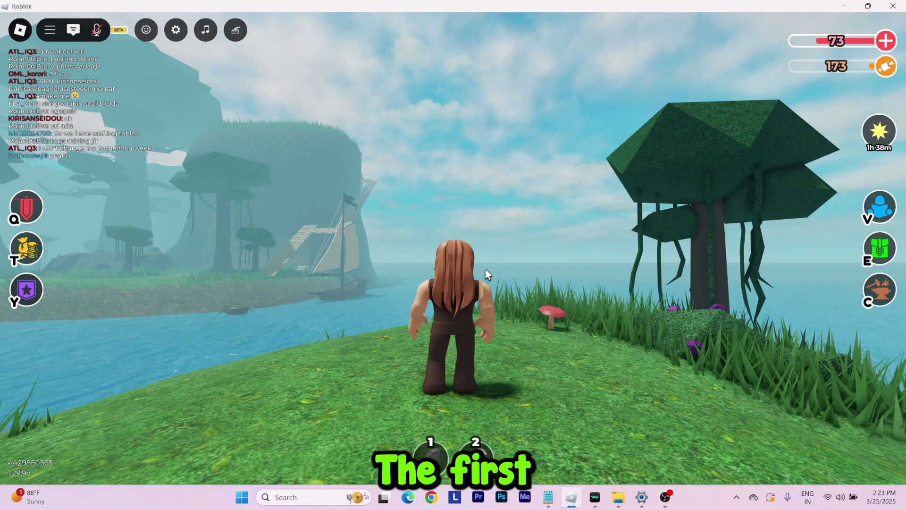
Switch to the Roblox game and unmute the player's own microphone
left_click_drag(505, 281, 403, 176)
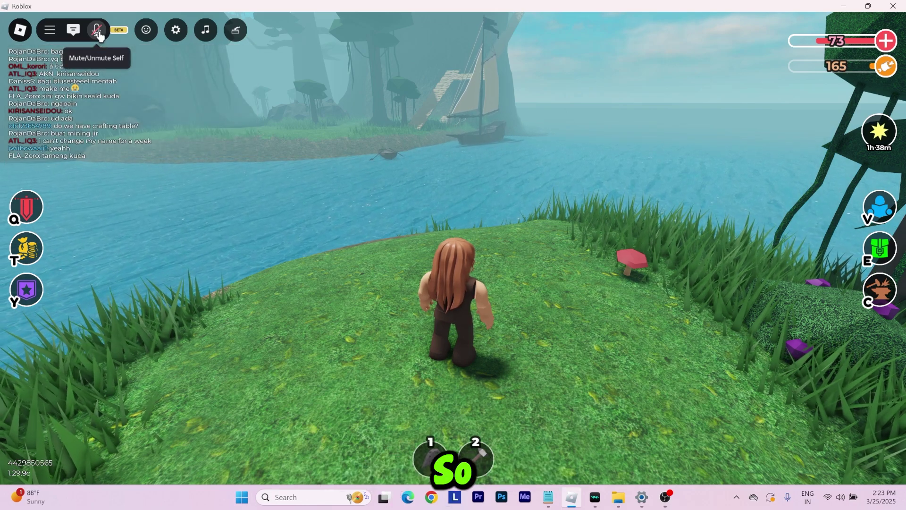
left_click(98, 33)
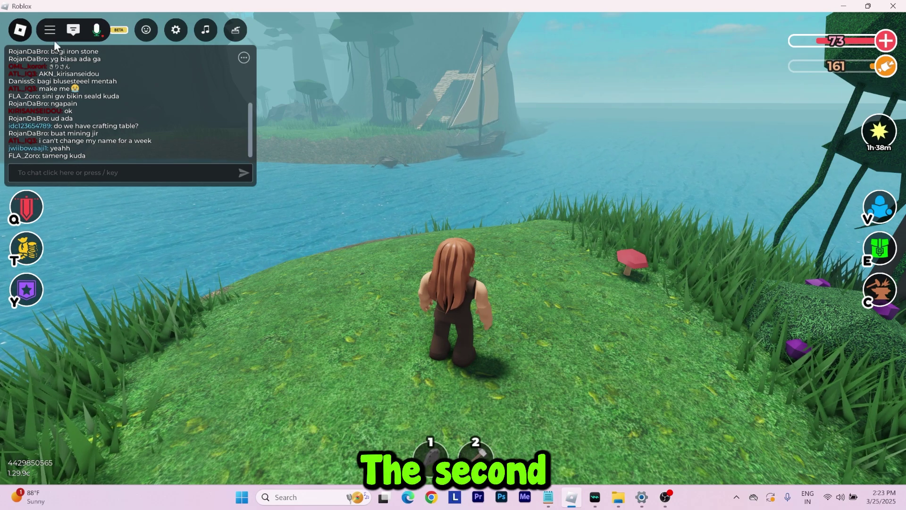
Set the game's input device to Microphone (Voicemod Virtual Audio Device (WDM)) and resume the game
key("Escape")
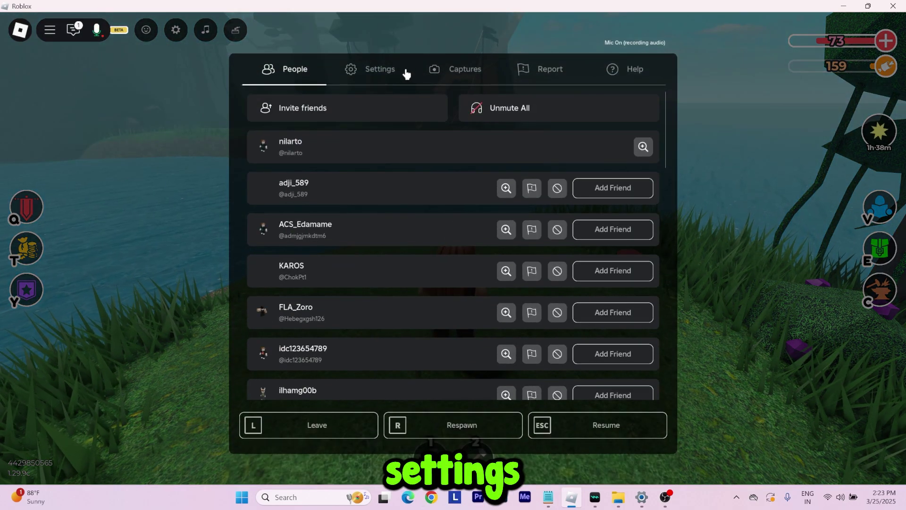
left_click(386, 72)
scroll(504, 325, "down", 8)
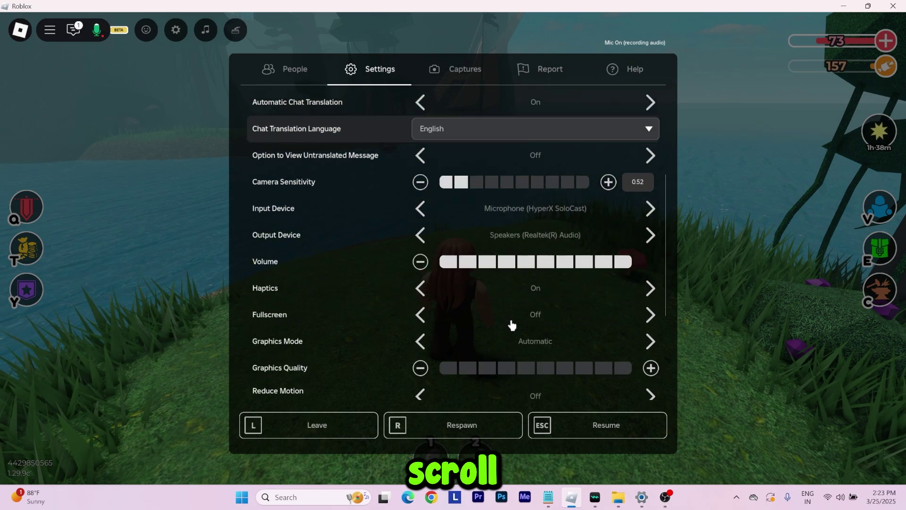
scroll(512, 324, "up", 5)
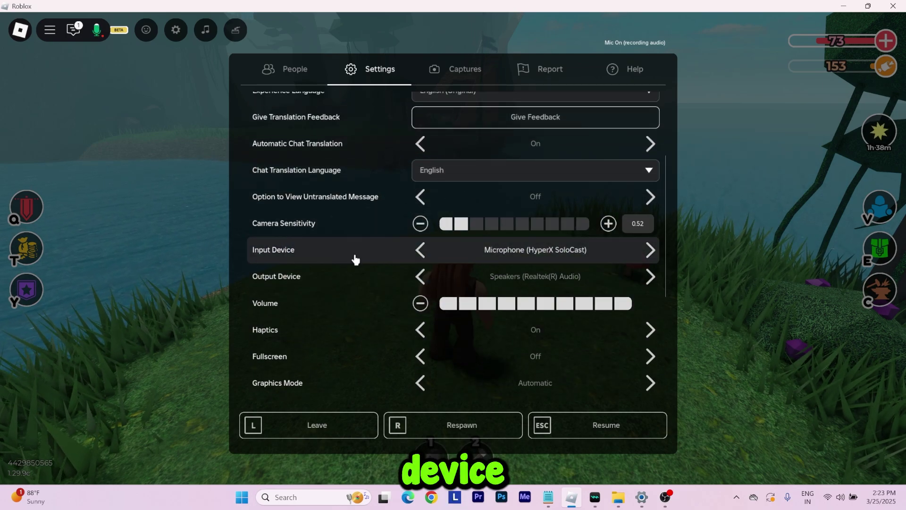
left_click(651, 250)
left_click(650, 250)
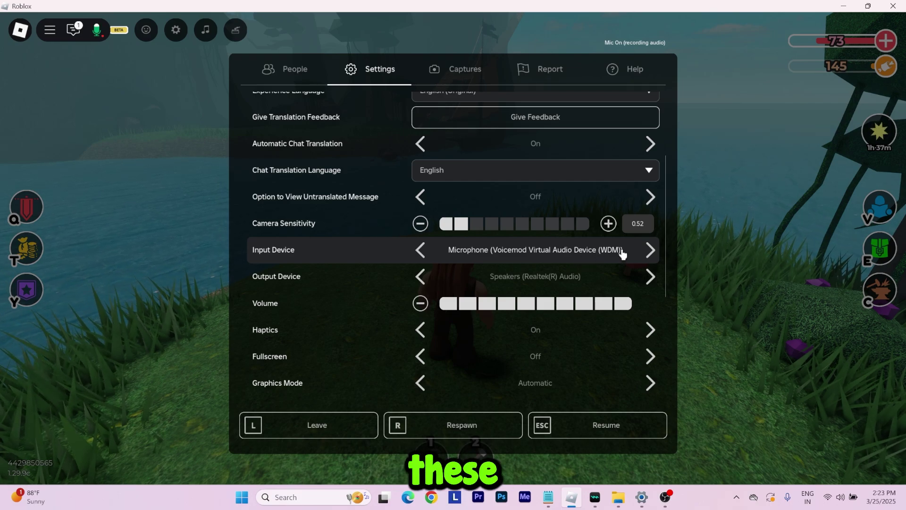
key("Escape")
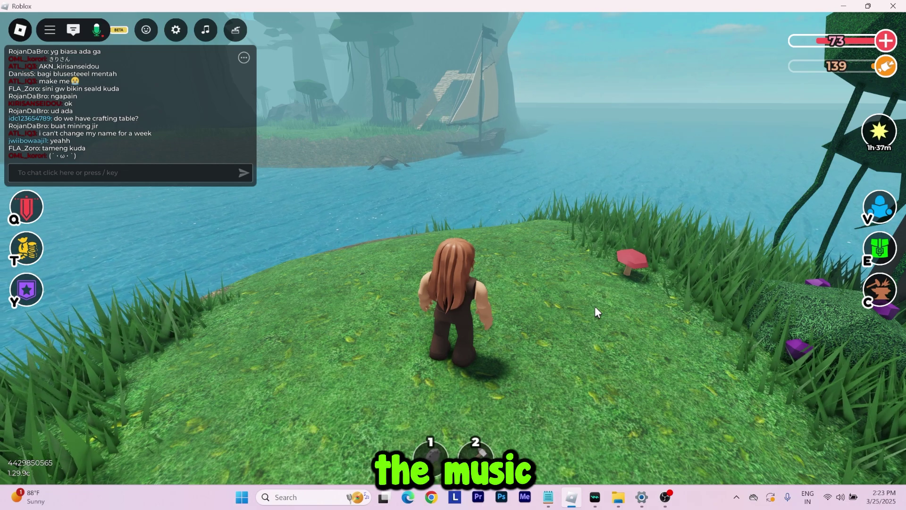
Switch to Voicemod, play the uploaded Mysterious Sorrows sound from My first soundboard, and minimize Voicemod to return to the game
left_click(596, 504)
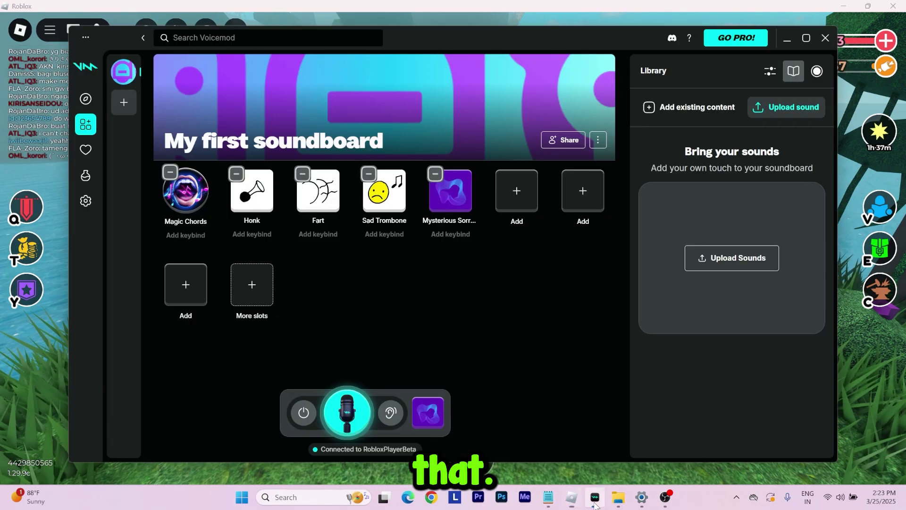
left_click(451, 194)
left_click(786, 38)
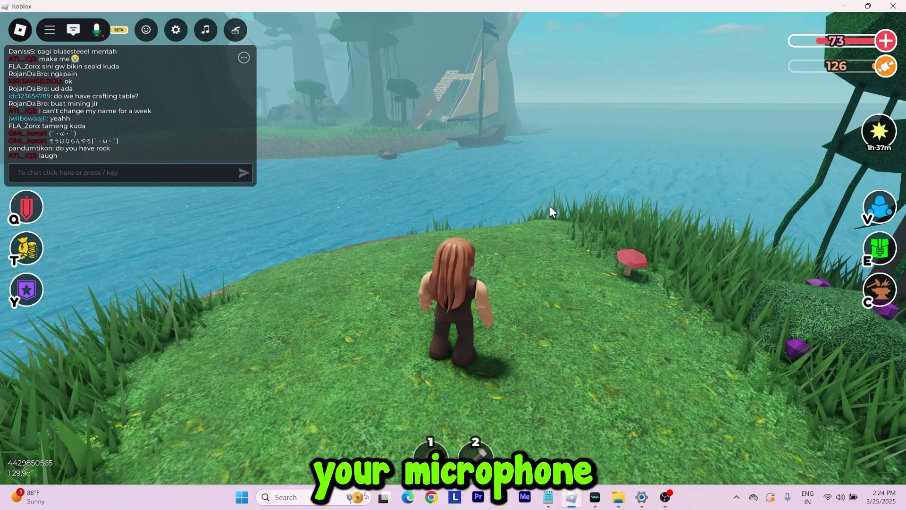
Turn the camera and run the character forward across the grassy island
key("Right")
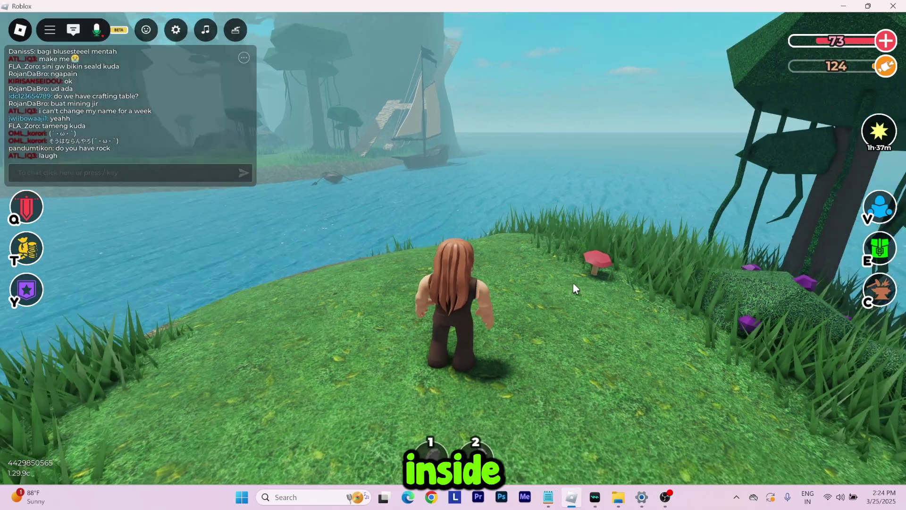
key("w")
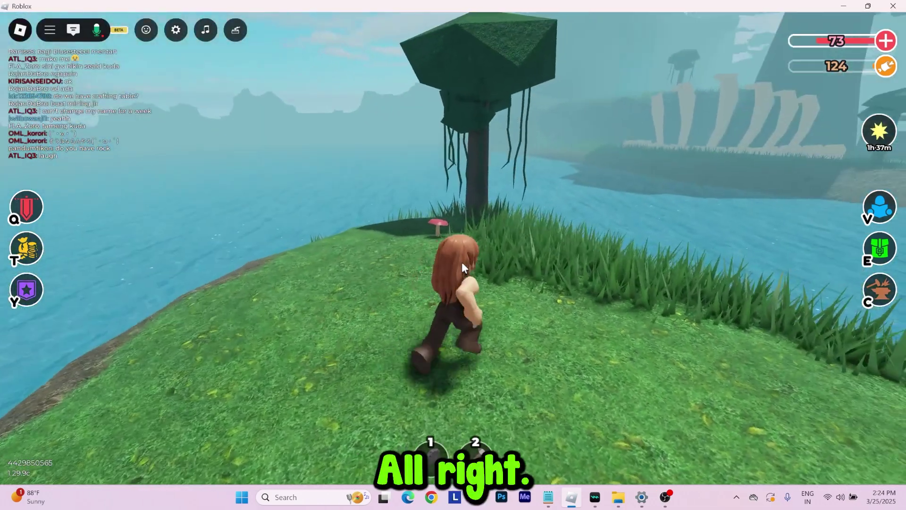